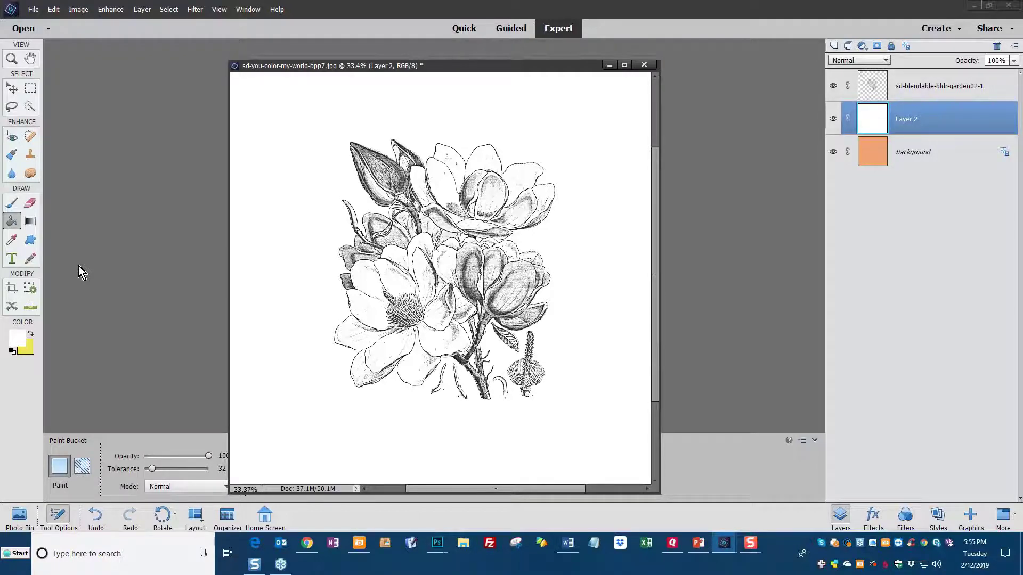
- Set up the Brush tool with the 118 px brush from the Natural Brushes 2 set
click(11, 202)
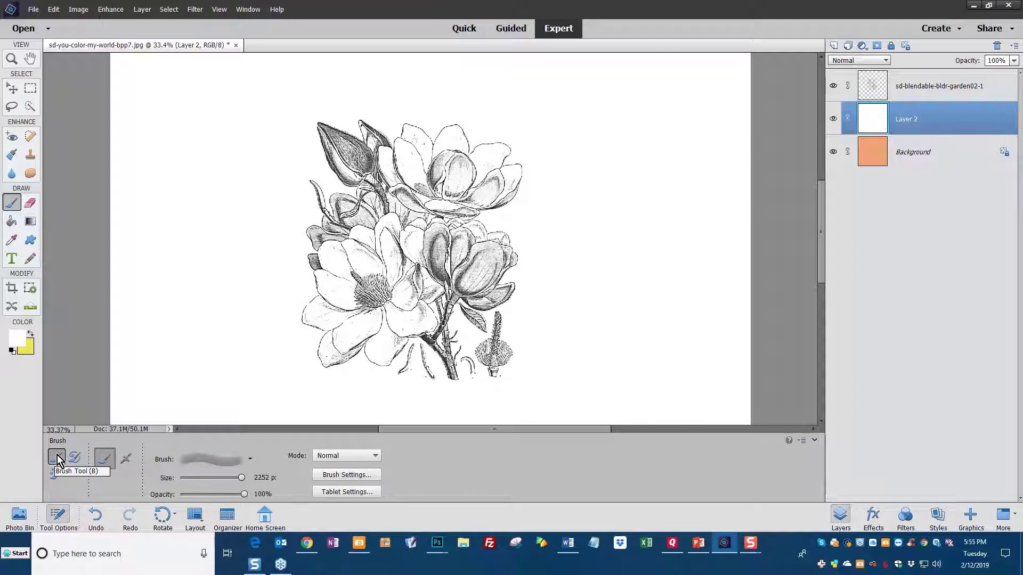
click(251, 461)
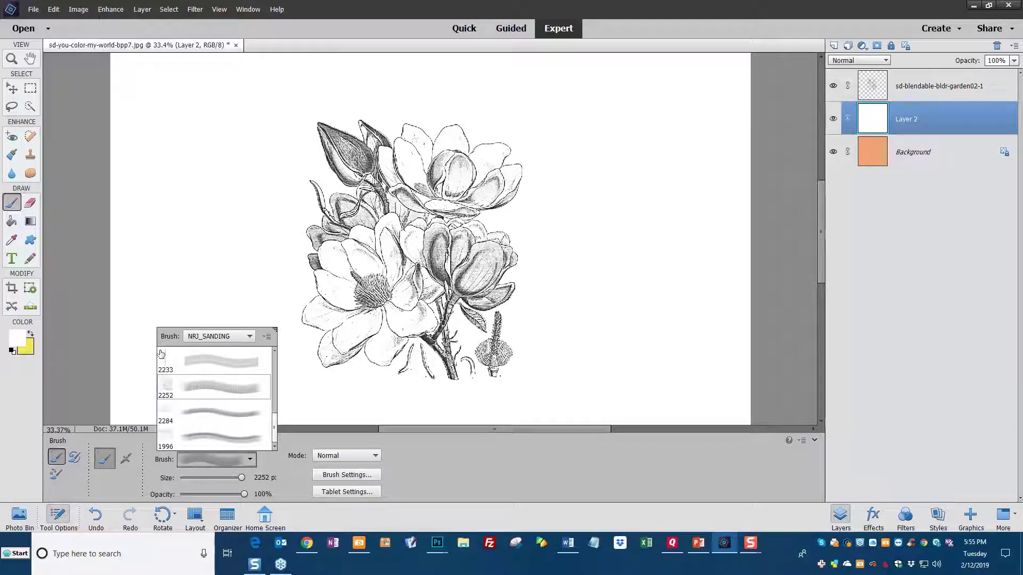
click(249, 337)
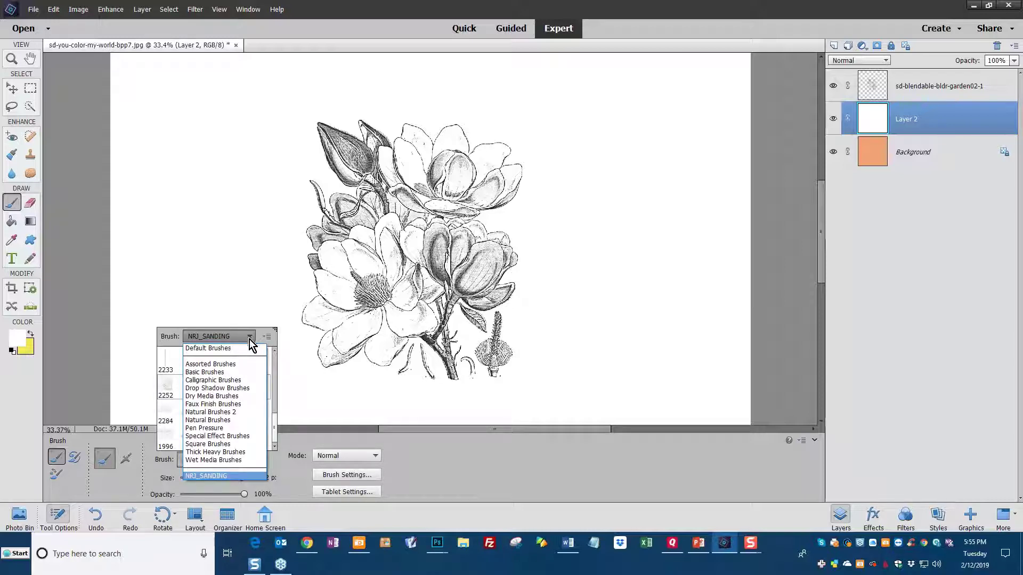
click(232, 412)
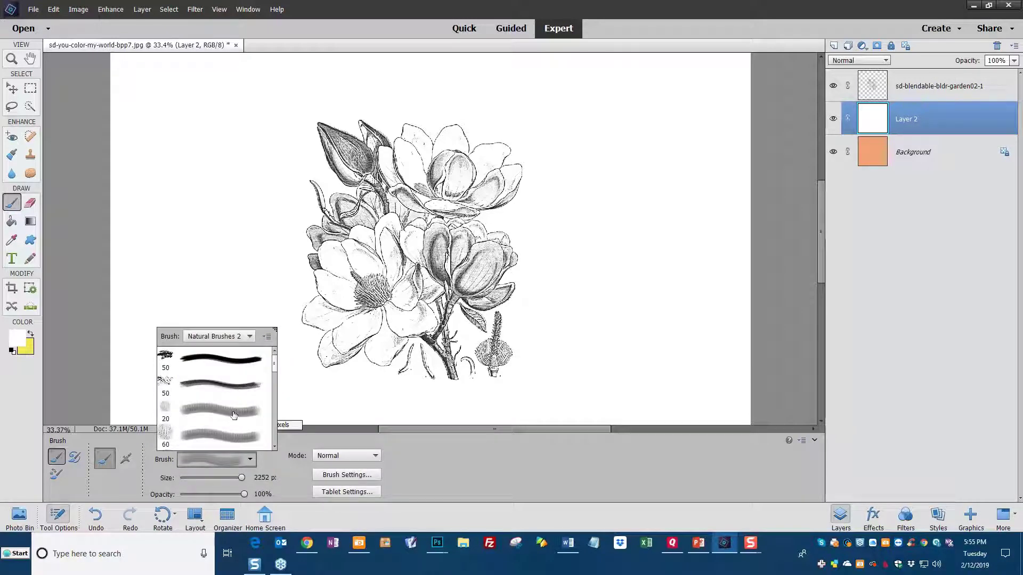
scroll(233, 415, down, 2)
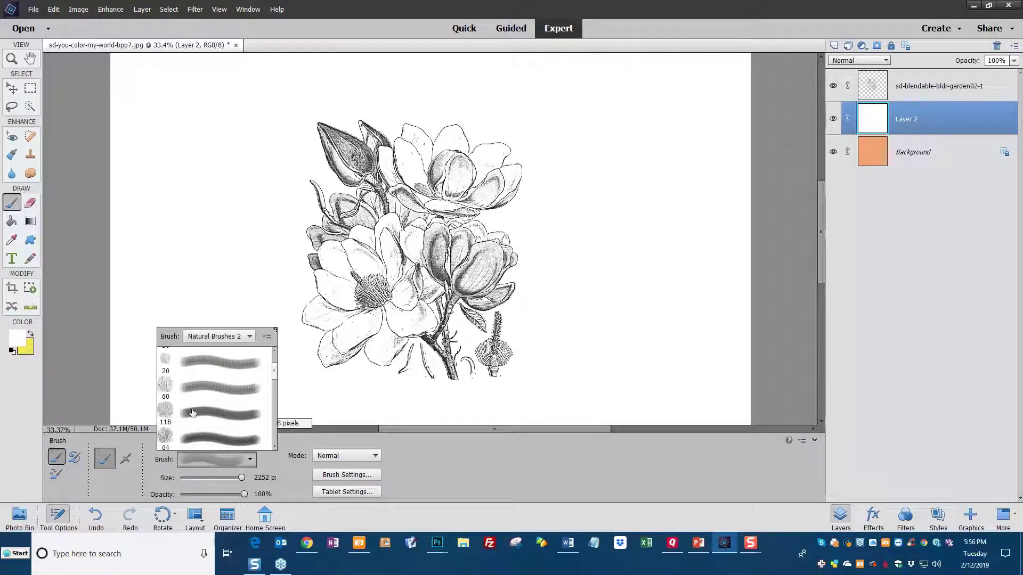
scroll(192, 414, down, 1)
scroll(191, 429, down, 1)
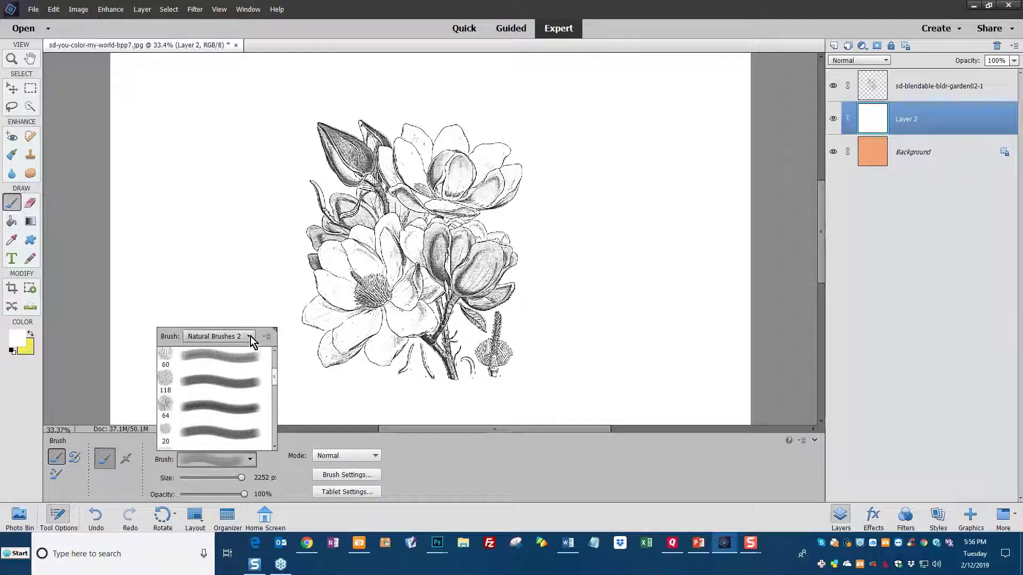
scroll(213, 373, down, 1)
click(165, 366)
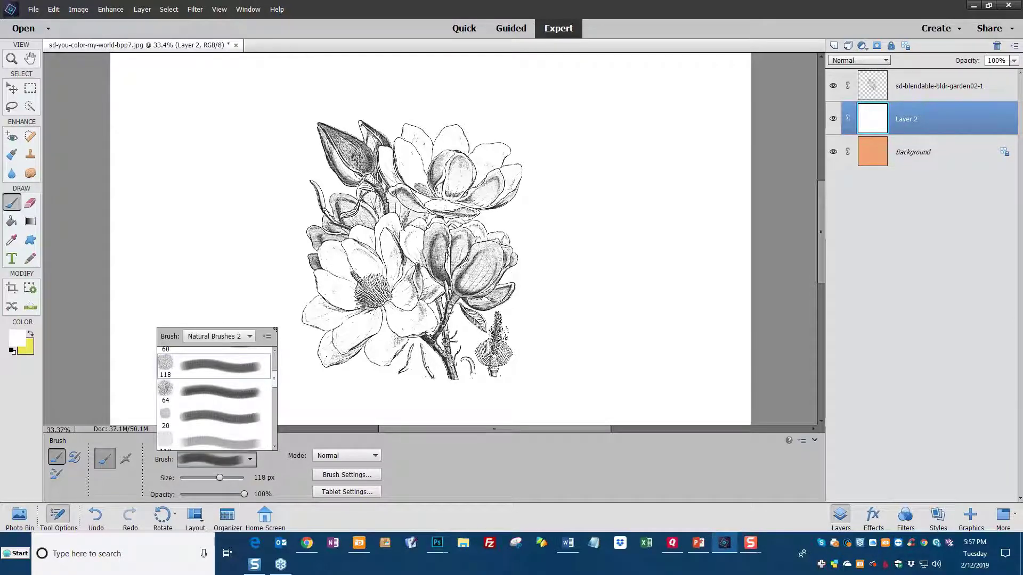
- Add a new layer above sd-blendable-bldr-garden02-1 and paint yellow over the large bud at the artwork's upper left
click(916, 85)
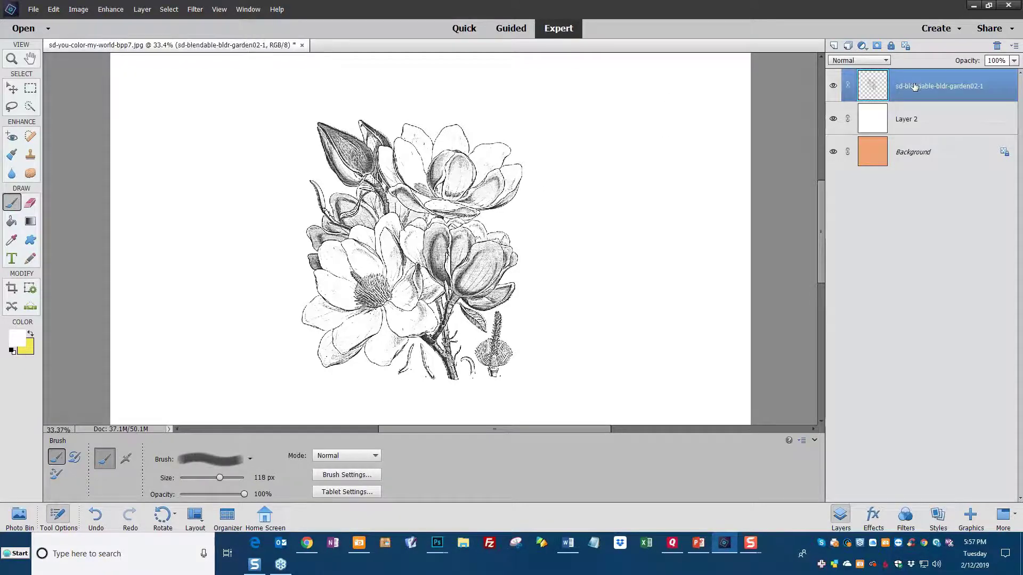
click(834, 46)
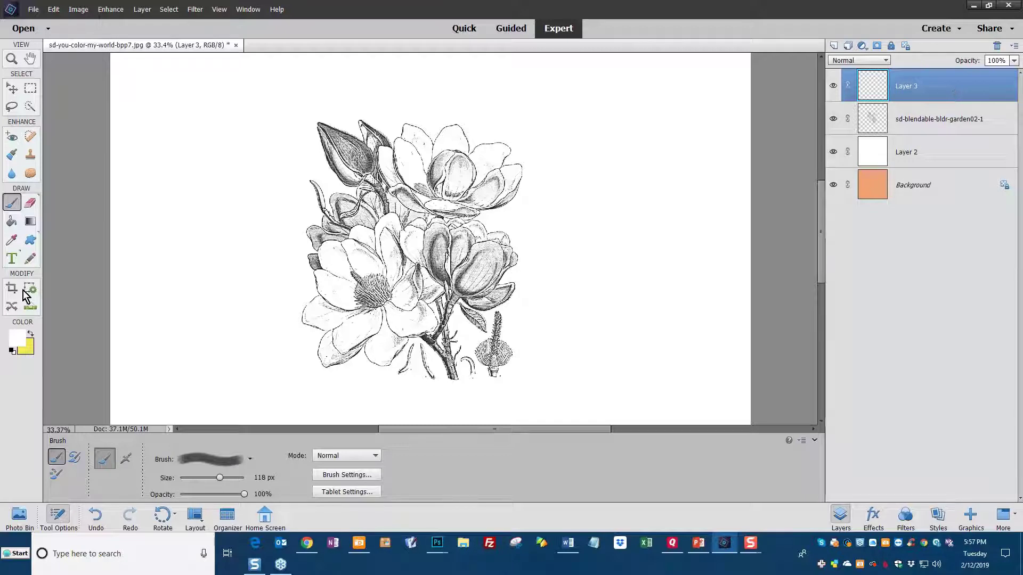
click(30, 334)
mouse_move(319, 127)
mouse_down()
mouse_move(342, 160)
mouse_move(339, 129)
mouse_move(357, 168)
mouse_move(335, 148)
mouse_move(336, 173)
mouse_move(317, 139)
mouse_move(338, 131)
mouse_move(357, 167)
mouse_move(372, 170)
mouse_move(329, 131)
mouse_move(354, 160)
mouse_move(344, 178)
mouse_move(345, 150)
mouse_up()
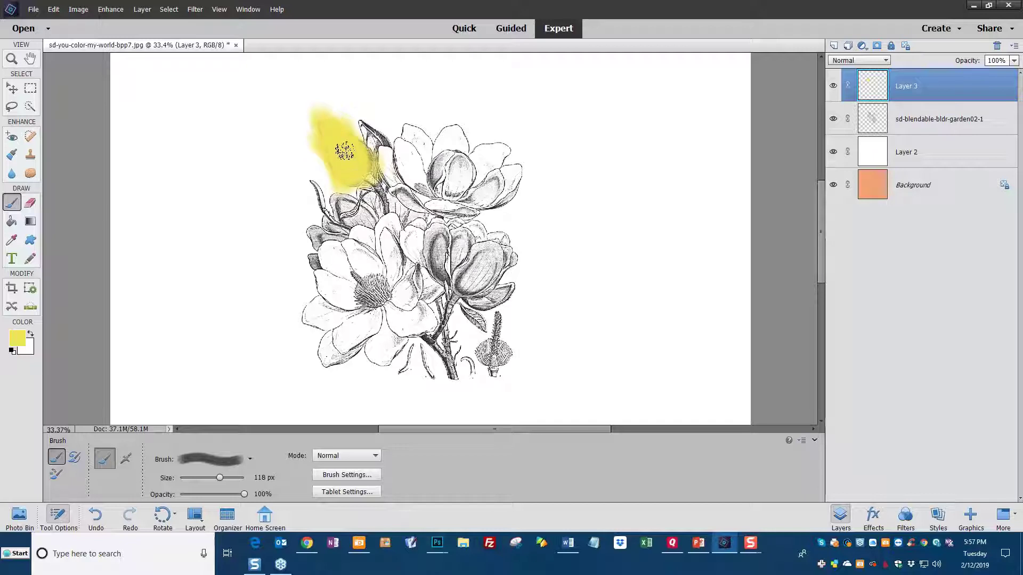
- Clip the yellow paint layer to the flower artwork and brush yellow over the seed pod at its lower right
alt+click(921, 99)
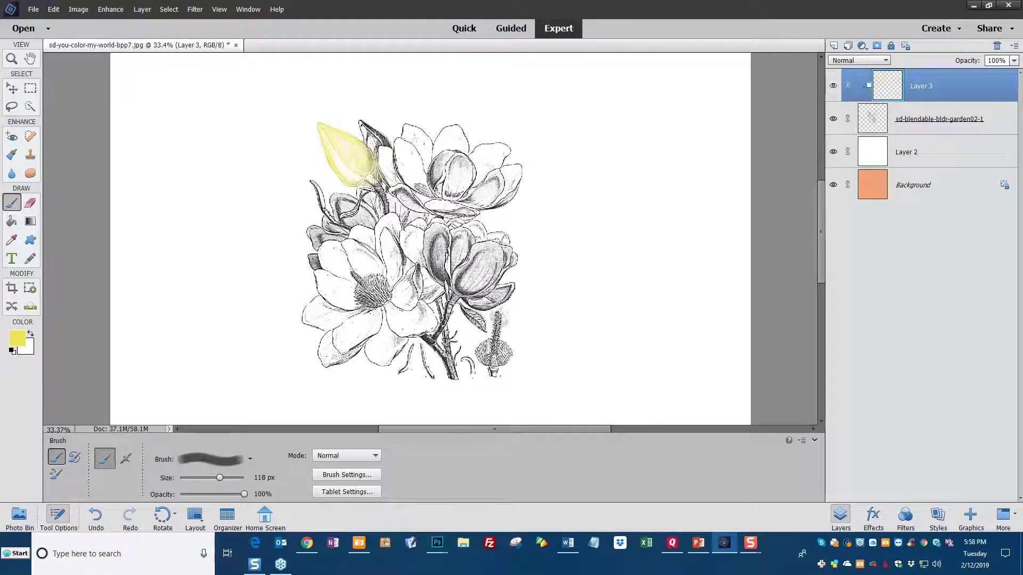
mouse_move(499, 318)
mouse_down()
mouse_move(493, 353)
mouse_move(503, 350)
mouse_move(479, 351)
mouse_move(489, 356)
mouse_move(499, 318)
mouse_move(497, 367)
mouse_up()
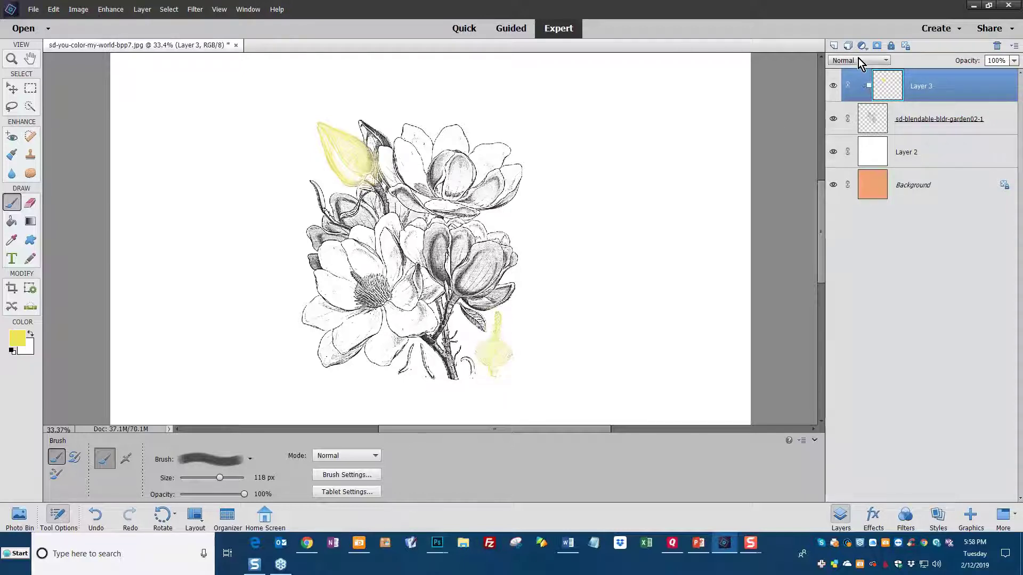
- Add another layer clipped to the flower artwork and paint the central petals and small bud in light purple (#e2aae5)
click(834, 45)
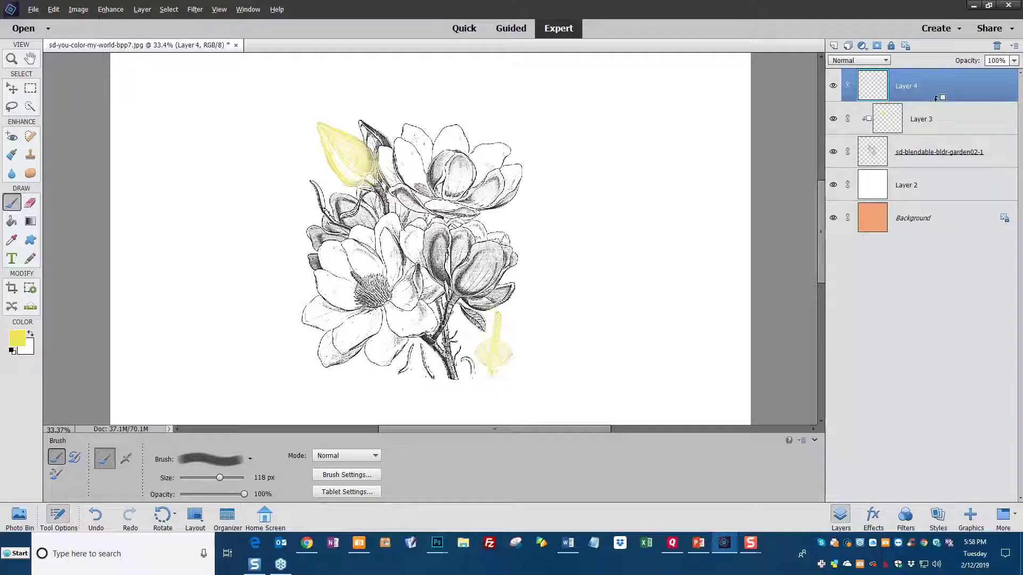
alt+click(935, 98)
click(17, 340)
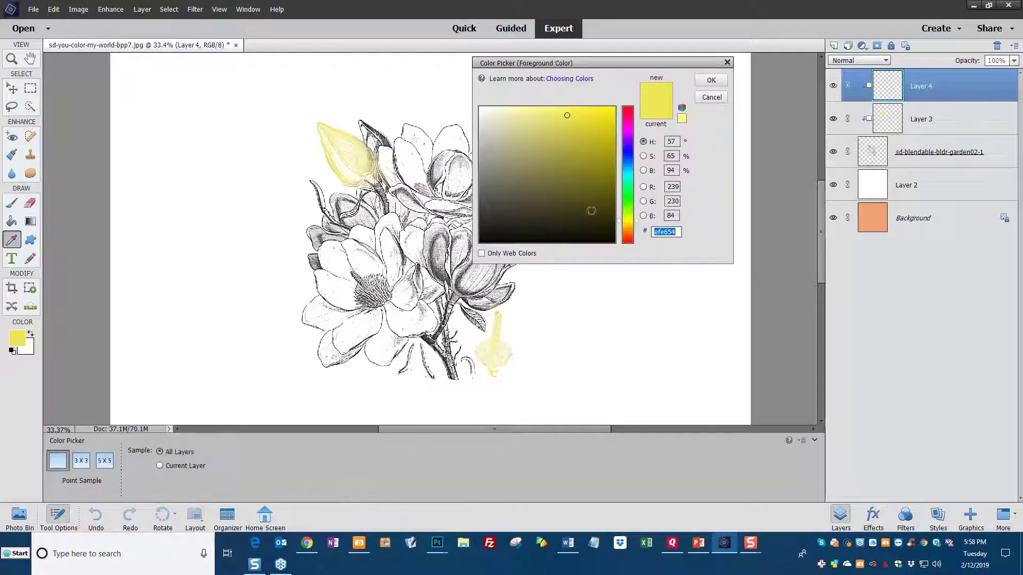
click(628, 131)
mouse_move(572, 115)
mouse_down()
mouse_move(521, 155)
mouse_move(514, 120)
mouse_up()
click(627, 130)
click(529, 147)
click(711, 80)
mouse_move(399, 190)
mouse_down()
mouse_move(409, 131)
mouse_move(445, 193)
mouse_move(422, 201)
mouse_move(407, 286)
mouse_move(373, 255)
mouse_move(364, 211)
mouse_move(347, 210)
mouse_move(376, 202)
mouse_move(364, 188)
mouse_move(401, 240)
mouse_move(412, 346)
mouse_move(451, 331)
mouse_move(444, 264)
mouse_up()
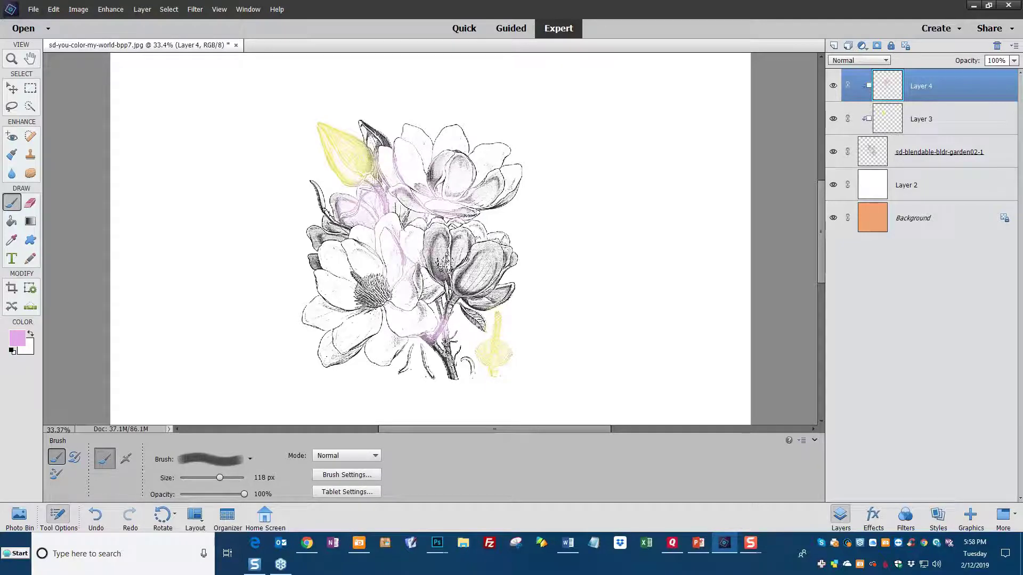
- Add a further clipped layer and paint the top flower, left leaves and lower flower's centre in pale aqua
click(833, 45)
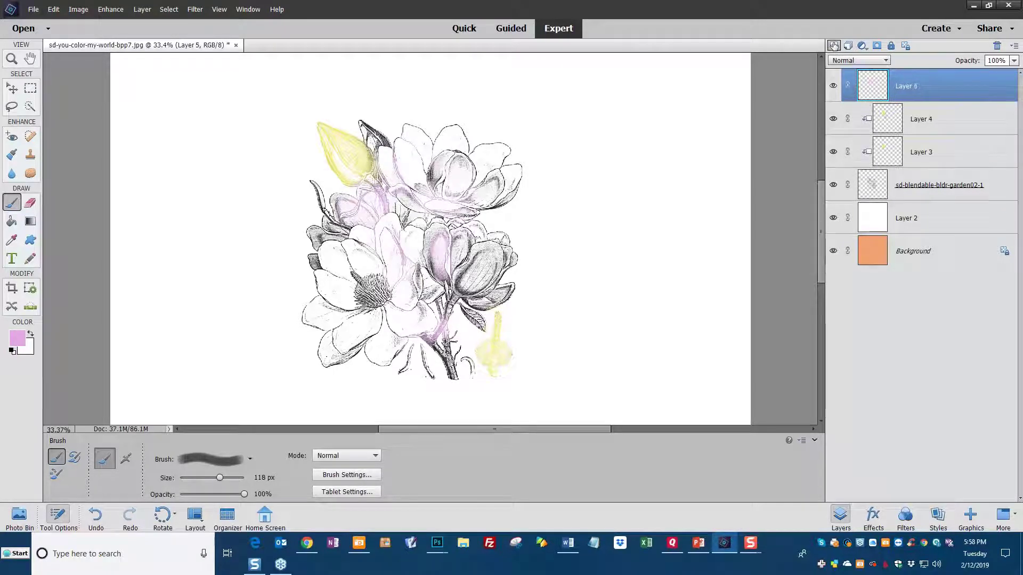
click(17, 338)
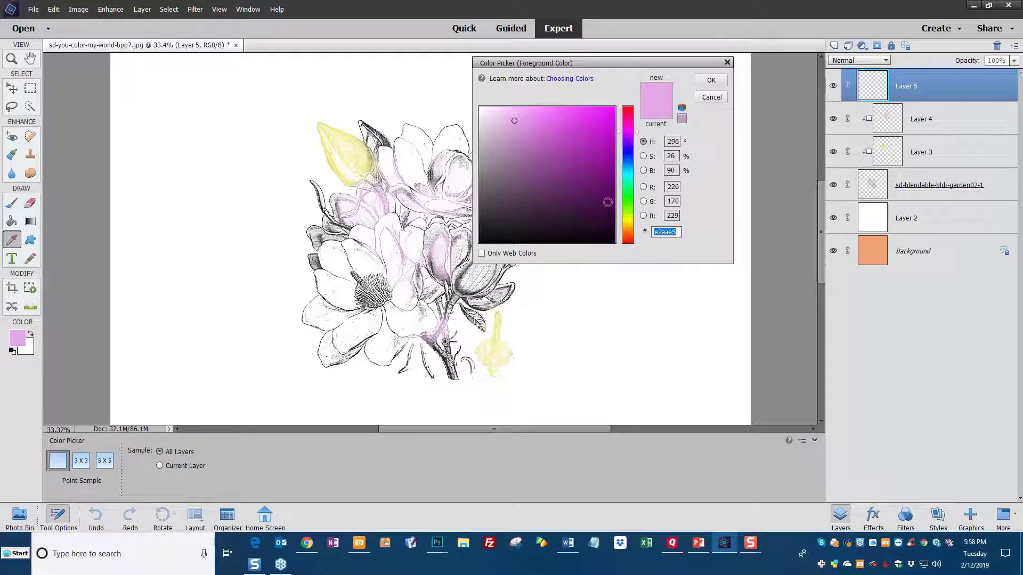
click(627, 177)
click(702, 80)
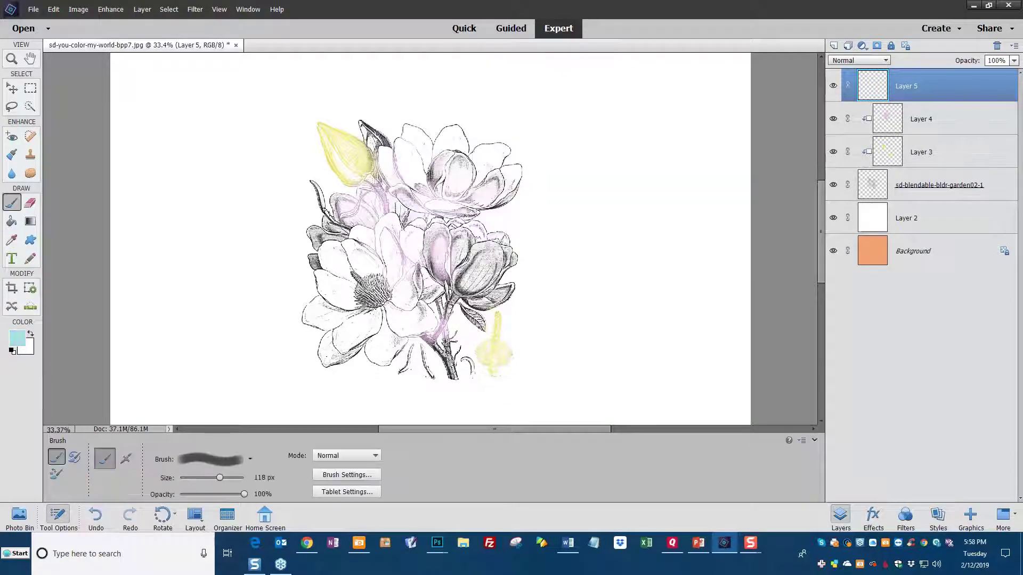
alt+click(910, 98)
mouse_move(421, 163)
mouse_down()
mouse_move(384, 139)
mouse_move(414, 131)
mouse_move(430, 181)
mouse_move(458, 142)
mouse_move(440, 182)
mouse_move(495, 198)
mouse_move(472, 179)
mouse_move(467, 189)
mouse_move(498, 156)
mouse_move(488, 213)
mouse_move(366, 290)
mouse_move(322, 254)
mouse_move(375, 237)
mouse_move(313, 186)
mouse_move(319, 205)
mouse_up()
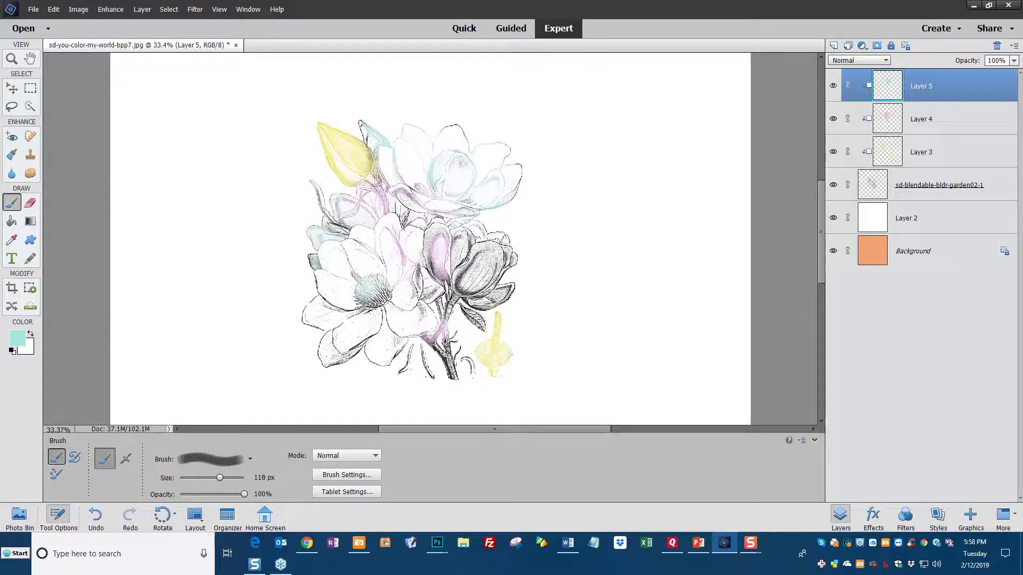
- Add one more clipped layer and paint the flower on the right and the stem in olive (#828158)
key(alt+Tab)
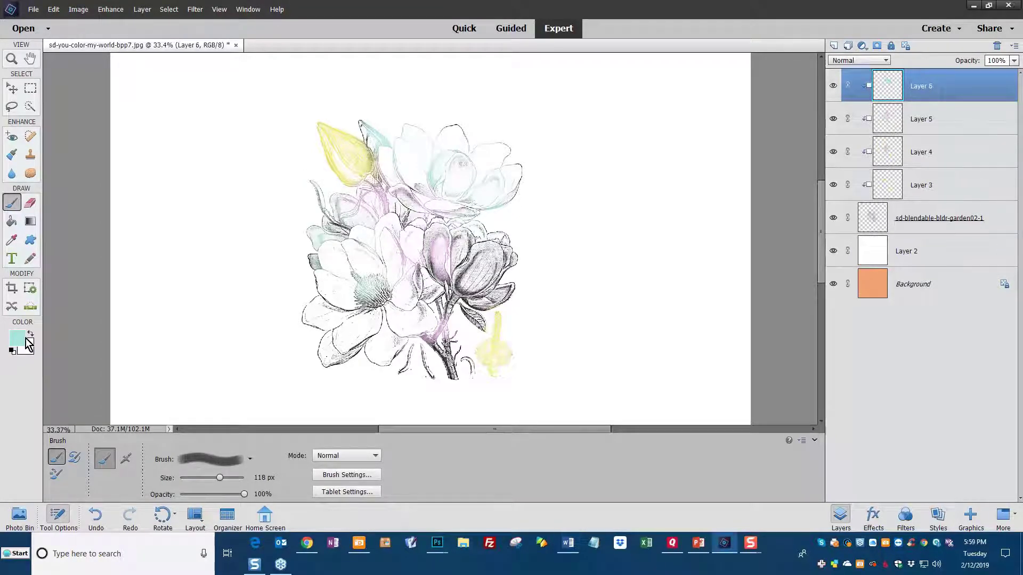
click(23, 339)
click(586, 218)
click(630, 222)
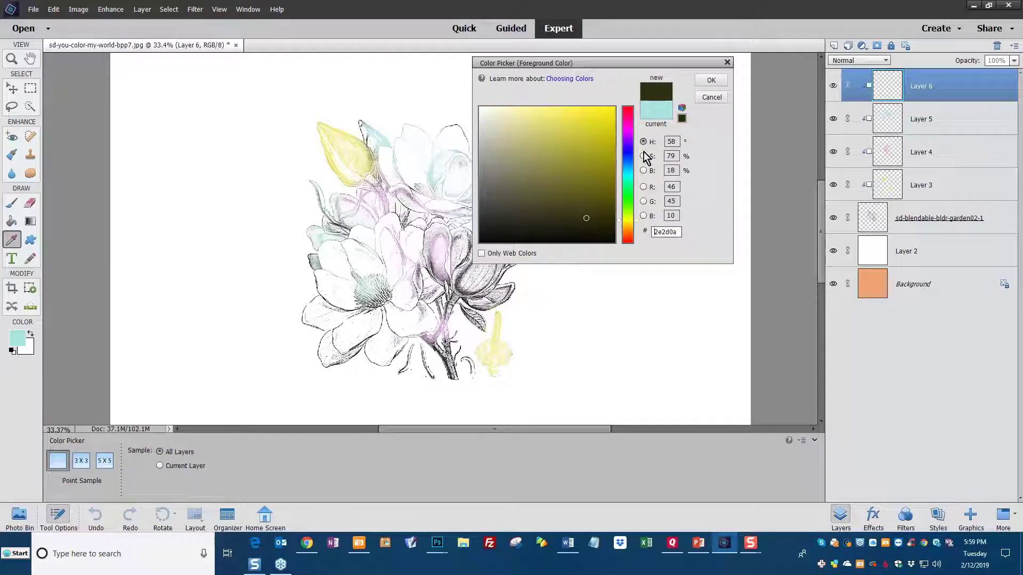
mouse_move(574, 159)
mouse_down()
mouse_move(517, 182)
mouse_move(523, 173)
mouse_up()
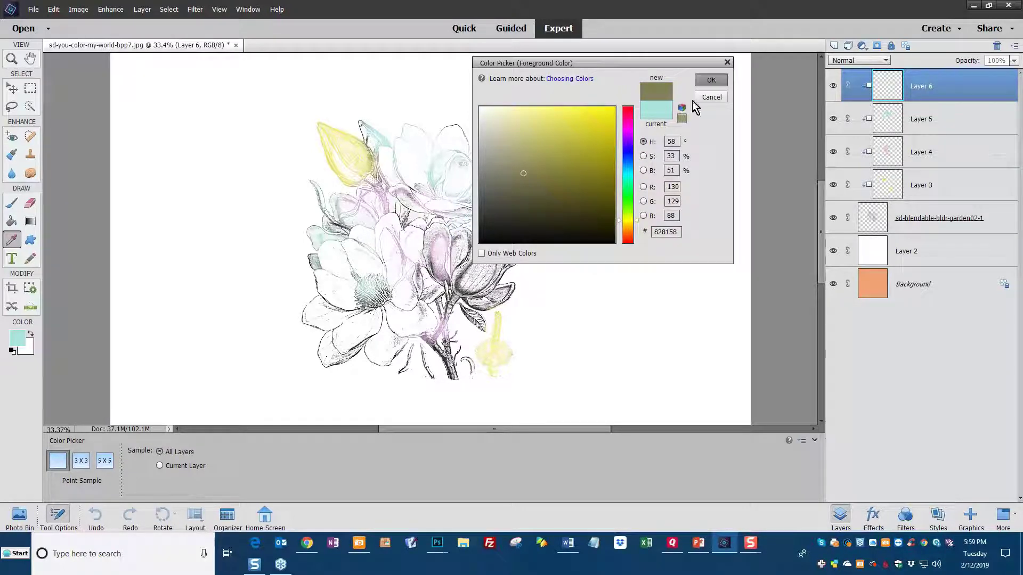
click(710, 81)
key(b)
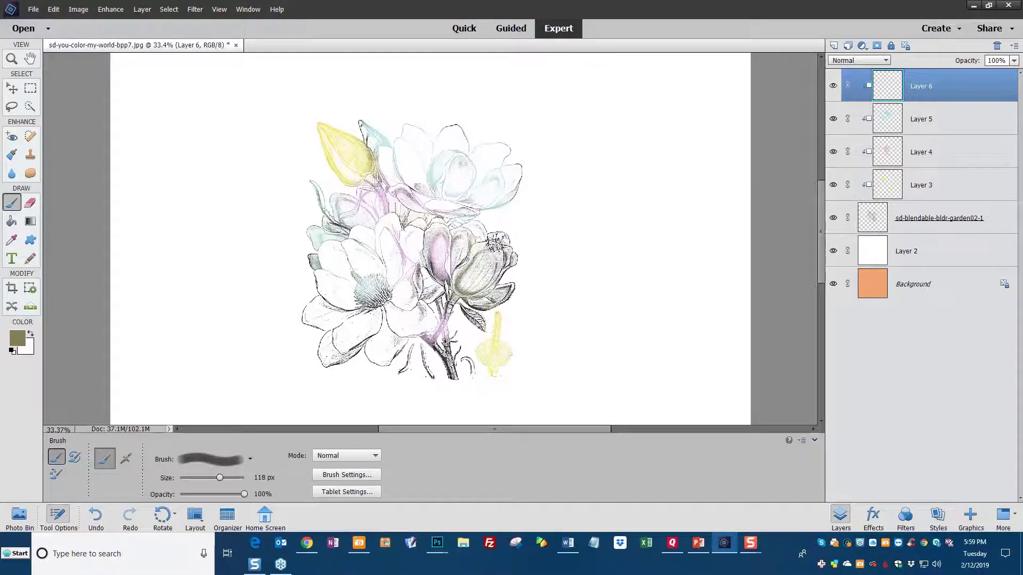
mouse_move(458, 345)
mouse_down()
mouse_move(444, 352)
mouse_move(460, 365)
mouse_up()
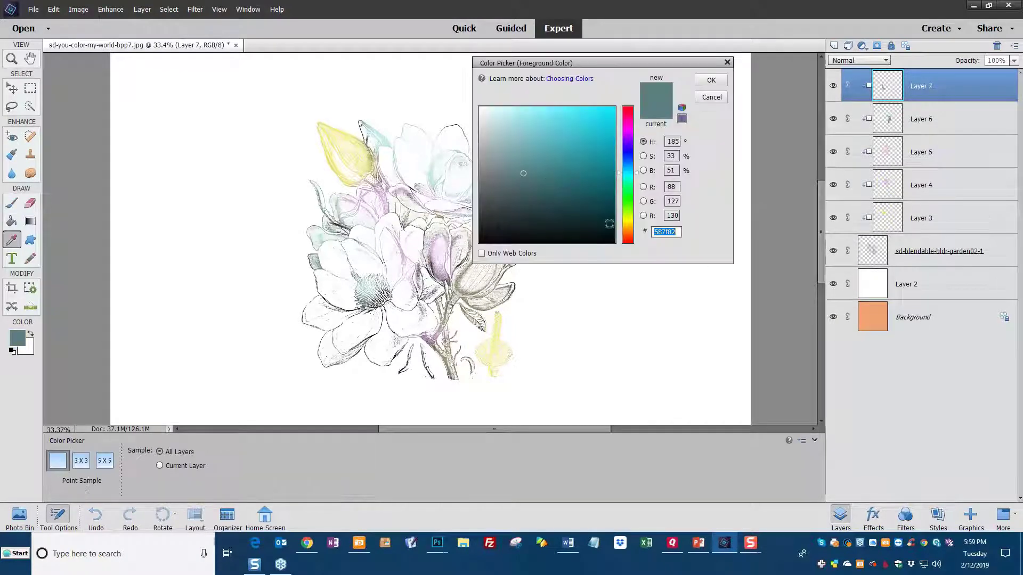
- Set the foreground colour to pinkish red (#e63c60) and paint the petals, buds and stems on Layer 7
click(627, 227)
click(558, 139)
drag(570, 133, 579, 120)
click(627, 113)
click(711, 81)
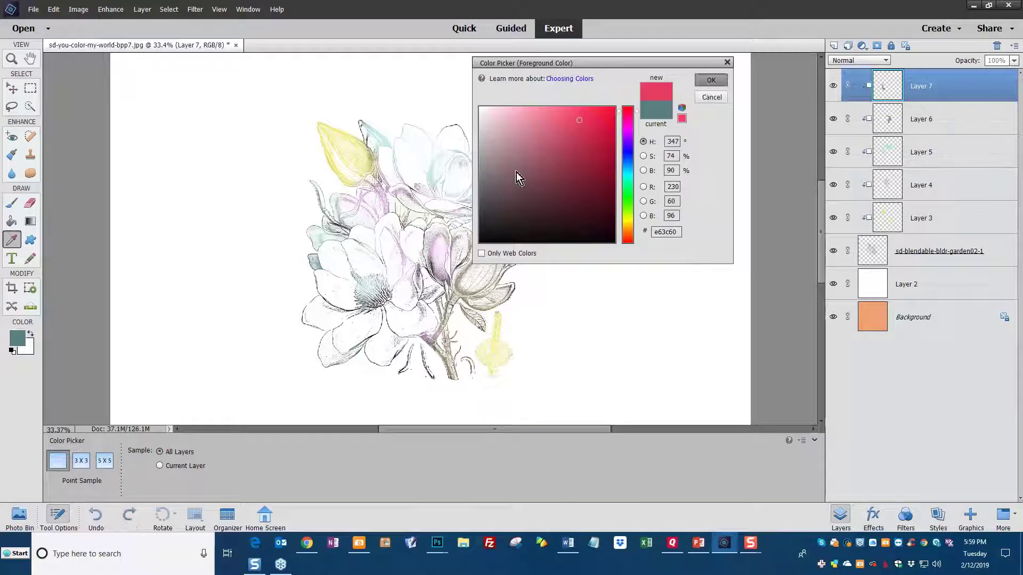
mouse_move(345, 272)
mouse_down()
mouse_move(317, 228)
mouse_move(341, 318)
mouse_move(334, 346)
mouse_move(309, 296)
mouse_move(385, 321)
mouse_move(431, 297)
mouse_move(422, 282)
mouse_move(408, 362)
mouse_move(470, 389)
mouse_move(433, 363)
mouse_move(439, 325)
mouse_move(485, 273)
mouse_move(478, 238)
mouse_move(482, 318)
mouse_move(477, 299)
mouse_move(501, 244)
mouse_move(431, 240)
mouse_move(430, 270)
mouse_move(422, 220)
mouse_move(403, 190)
mouse_move(463, 231)
mouse_move(511, 162)
mouse_move(440, 131)
mouse_move(563, 164)
mouse_move(487, 216)
mouse_move(472, 260)
mouse_move(514, 273)
mouse_up()
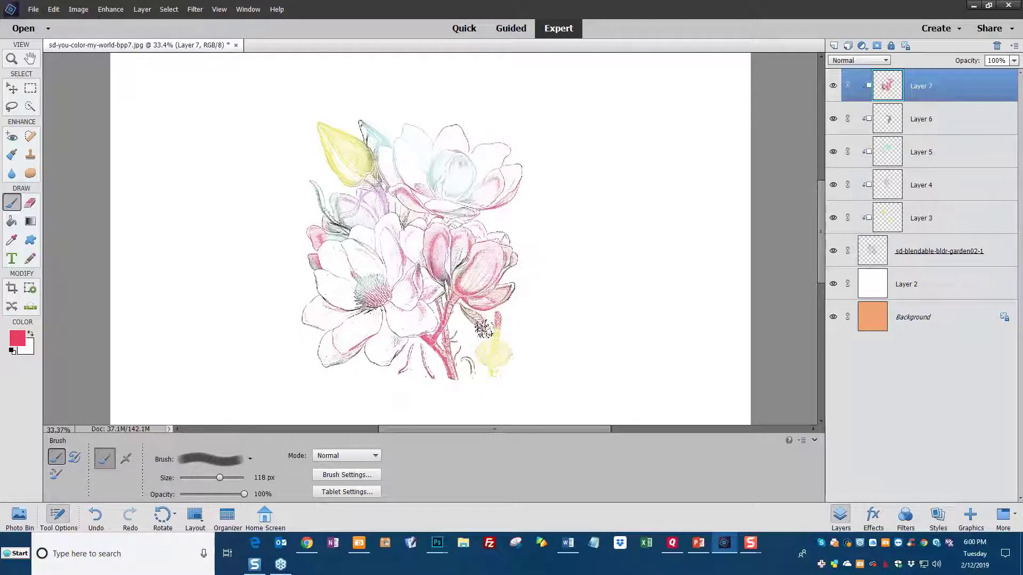
mouse_move(396, 221)
mouse_down()
mouse_move(314, 158)
mouse_move(304, 229)
mouse_move(384, 187)
mouse_move(349, 121)
mouse_move(331, 138)
mouse_move(324, 122)
mouse_move(498, 232)
mouse_move(441, 296)
mouse_move(288, 180)
mouse_move(310, 137)
mouse_move(359, 212)
mouse_move(349, 212)
mouse_move(348, 190)
mouse_move(409, 222)
mouse_up()
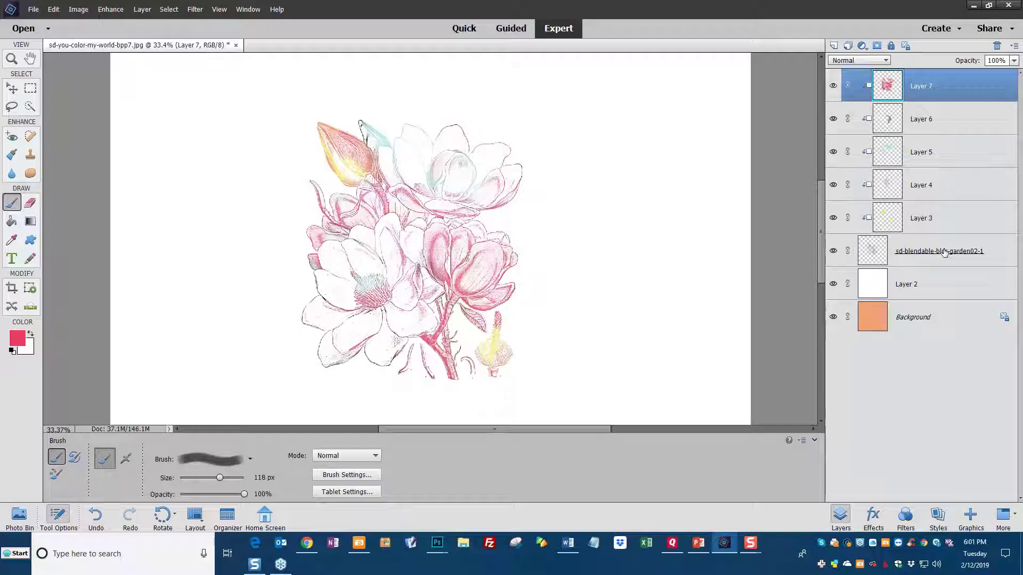
- Merge the five clipped paint layers with the sd-blendable-bldr-garden02-1 layer
shift+click(944, 255)
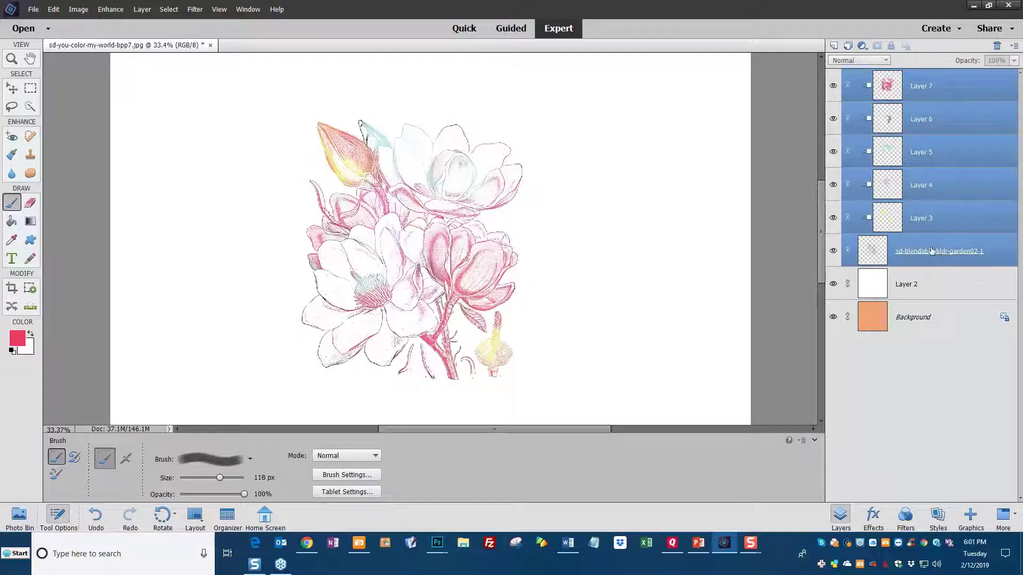
right_click(930, 245)
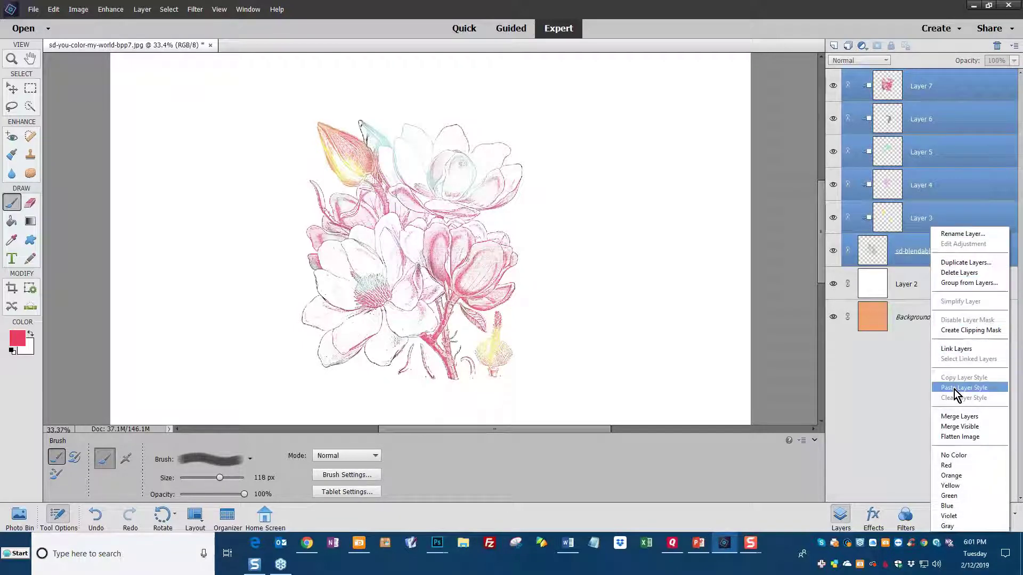
click(954, 415)
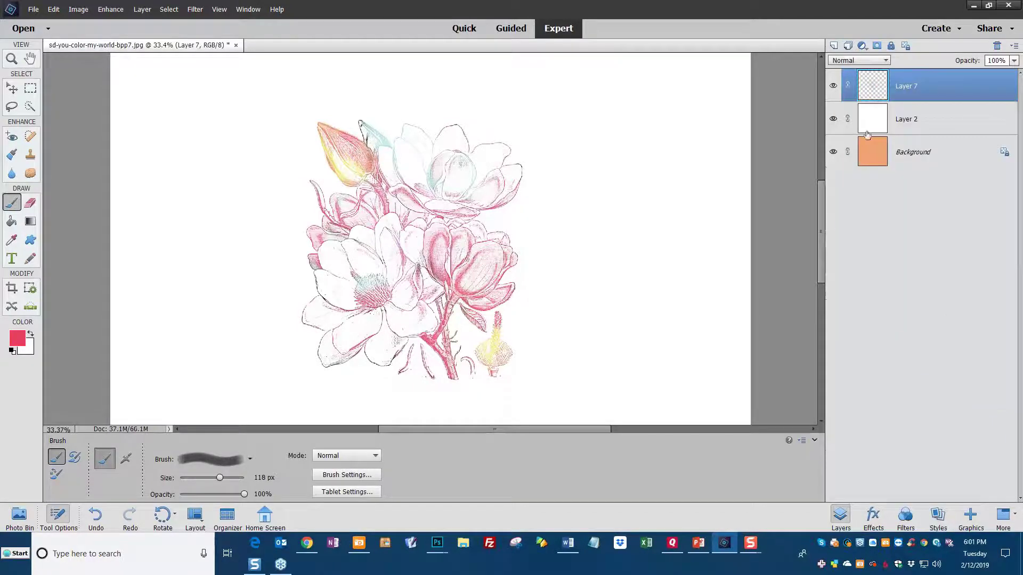
- Hide the white Layer 2 briefly to examine the merged artwork over the orange background, and show it again
click(834, 119)
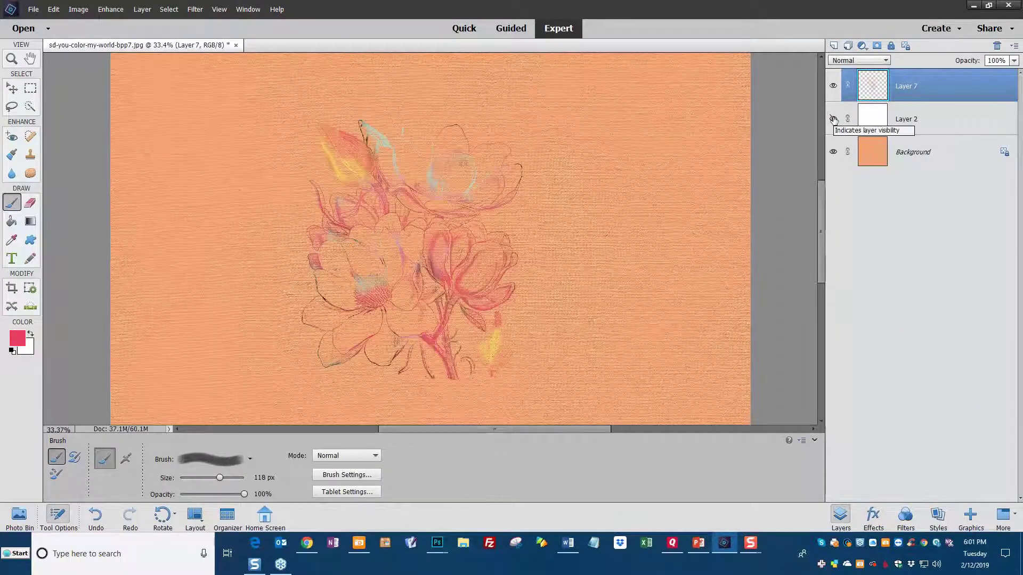
click(833, 119)
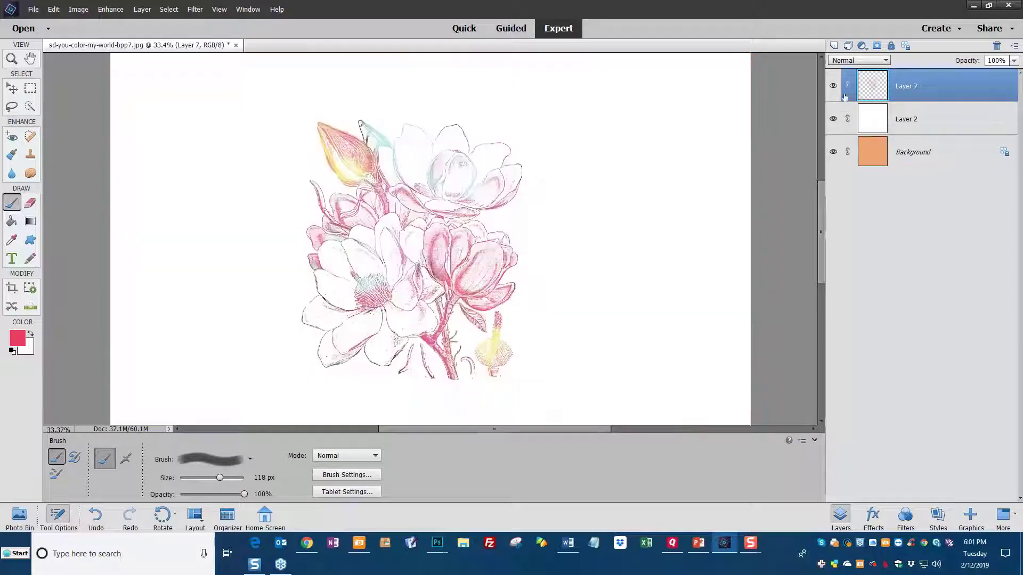
- Activate the Move tool for the merged flower layer
click(12, 88)
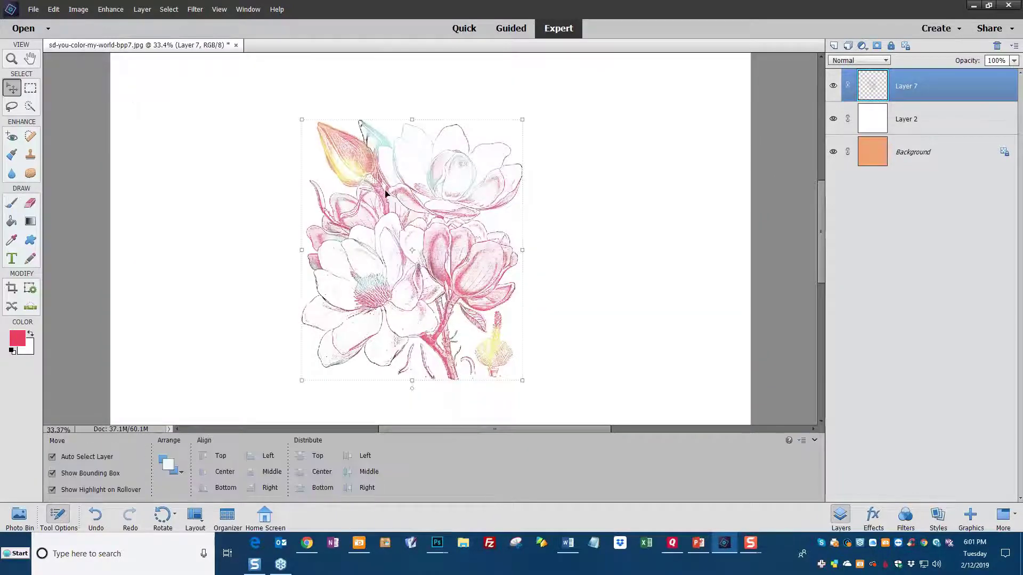